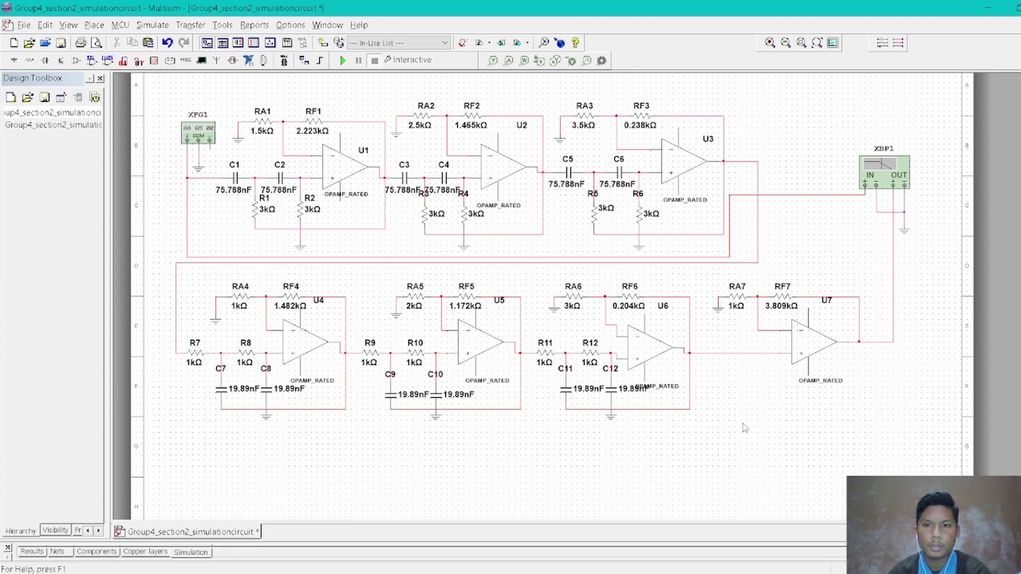
Run the filter simulation, open the Bode gain plot, zoom in, and add a second cursor.
click(342, 63)
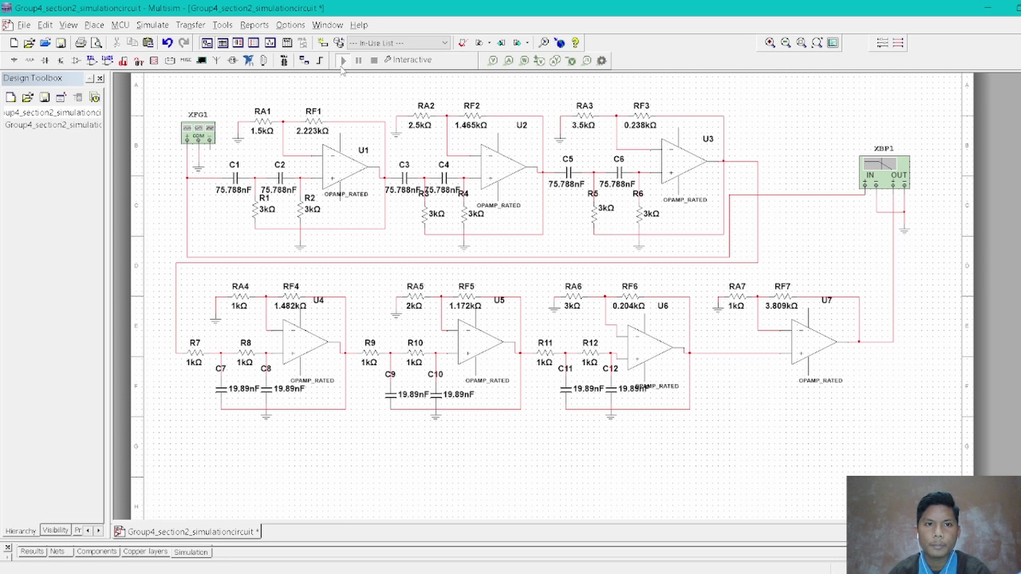
click(272, 47)
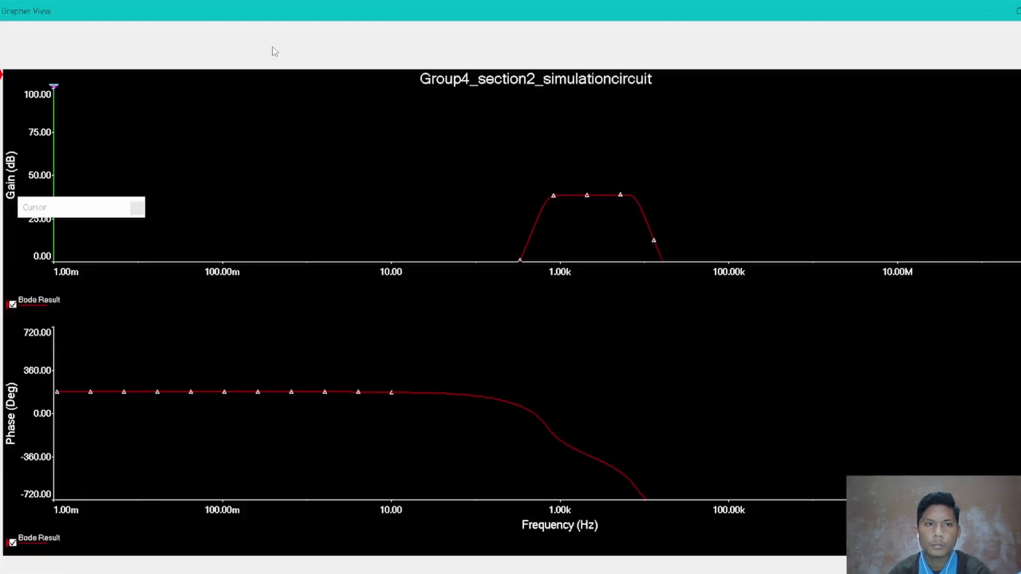
scroll(590, 227, up, 4)
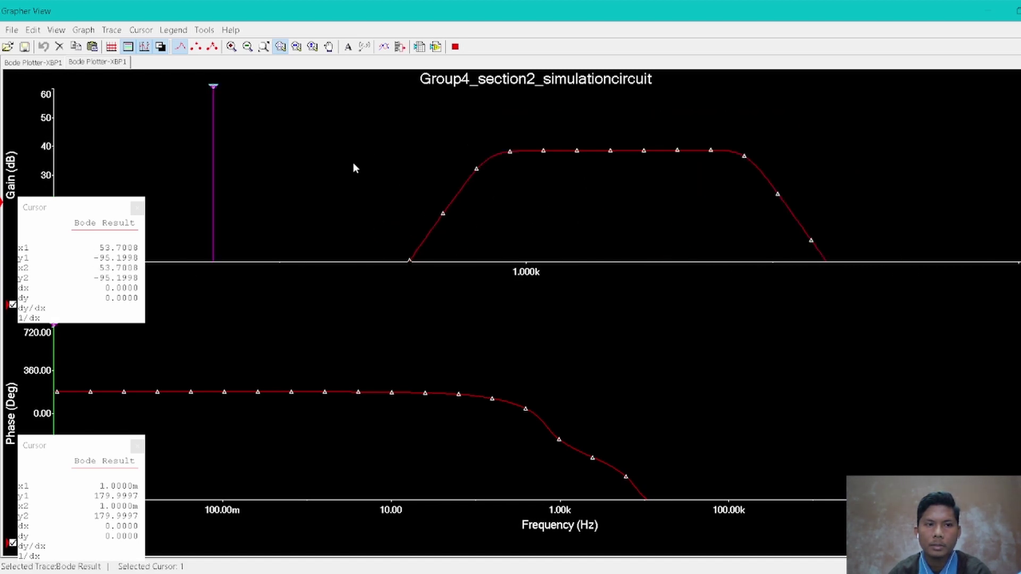
drag(214, 123, 234, 138)
Move cursor 2 to 2366 Hz and add a data label reading 38.6149 dB.
right_click(234, 138)
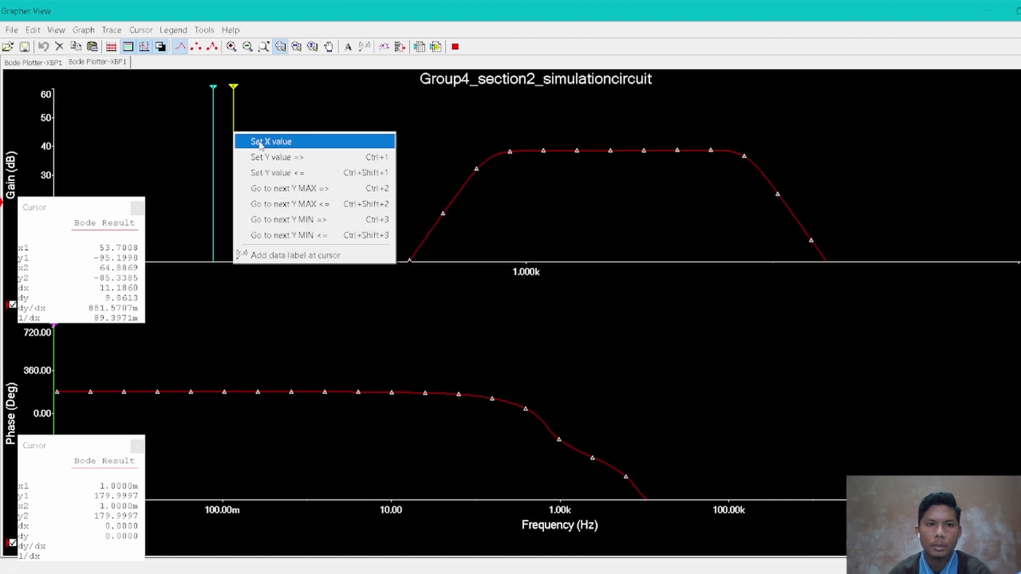
click(251, 139)
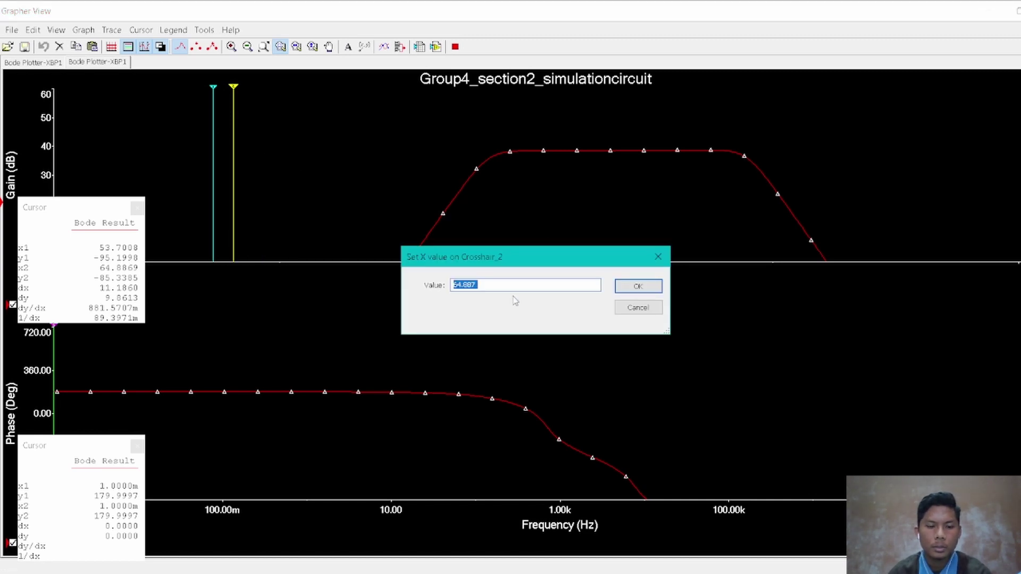
text(23)
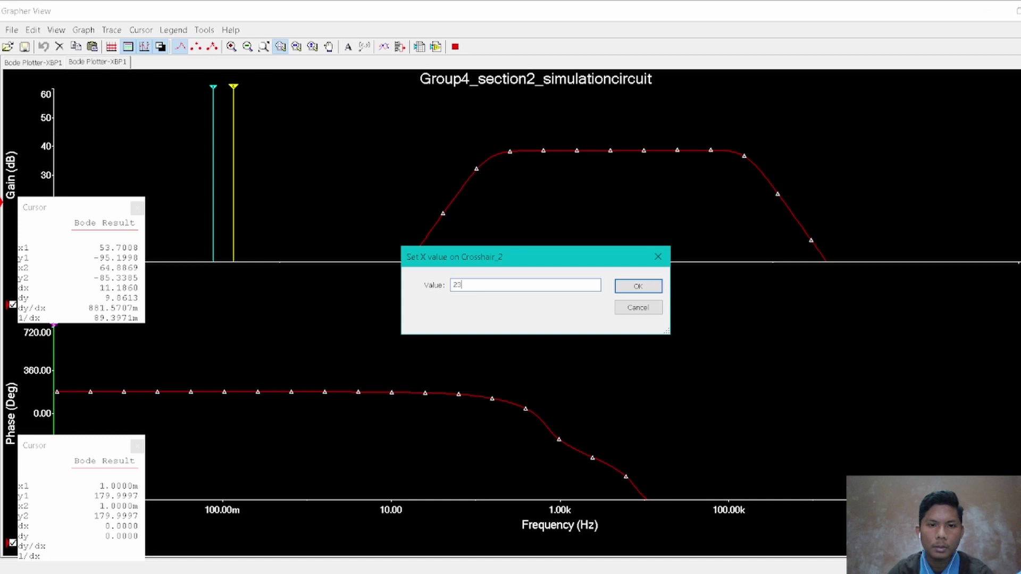
text(66.43)
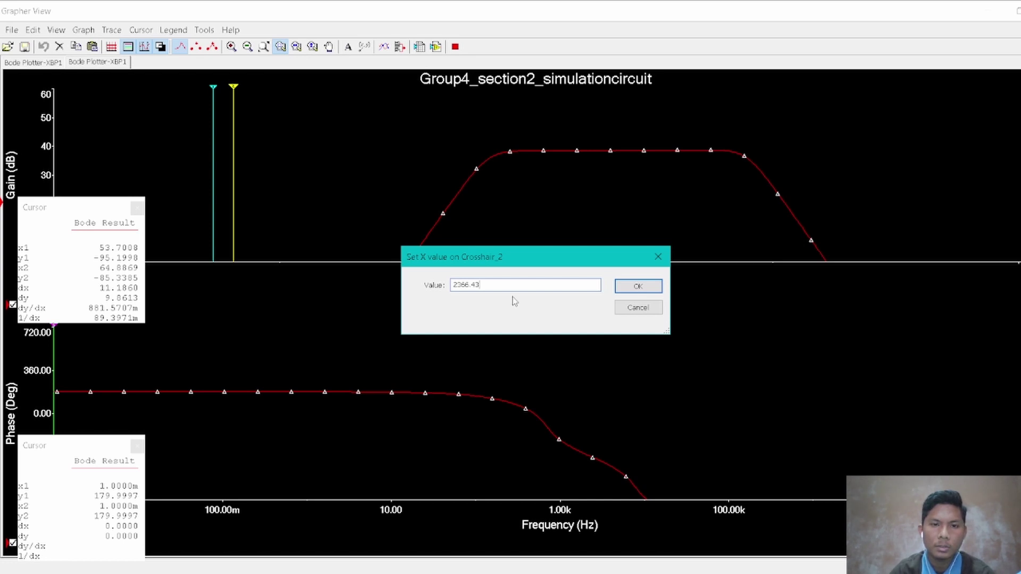
key(Return)
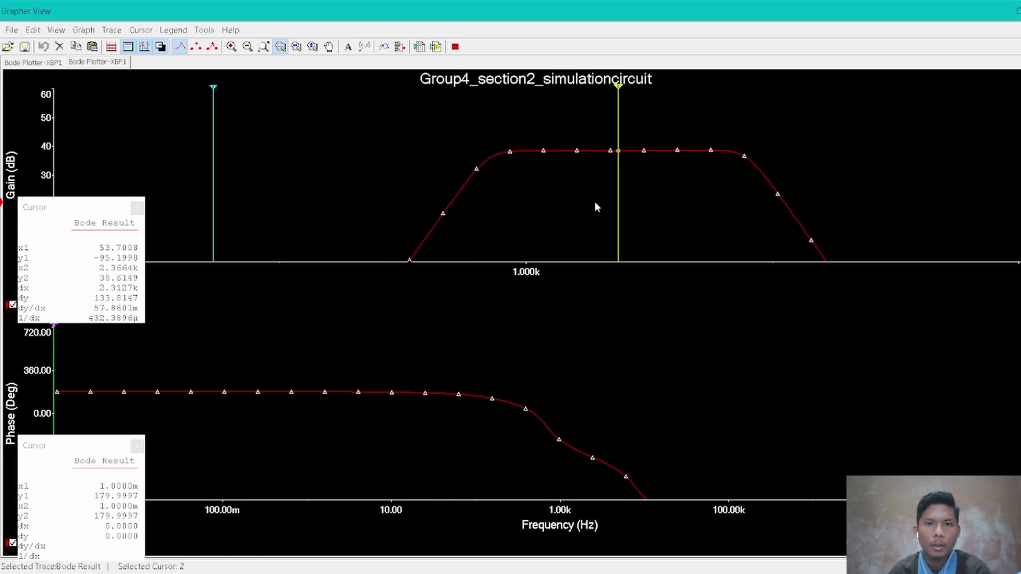
right_click(618, 180)
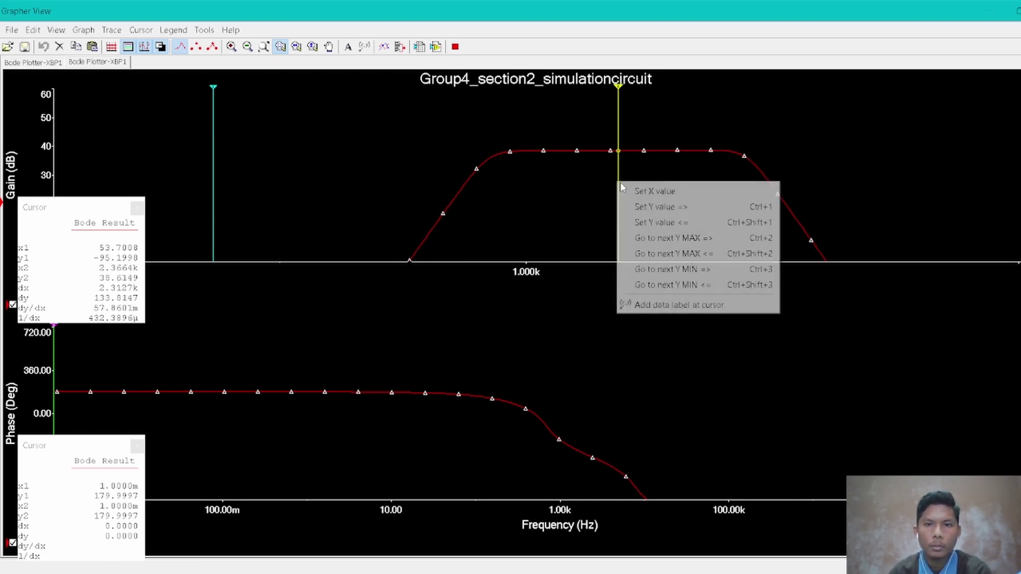
click(636, 311)
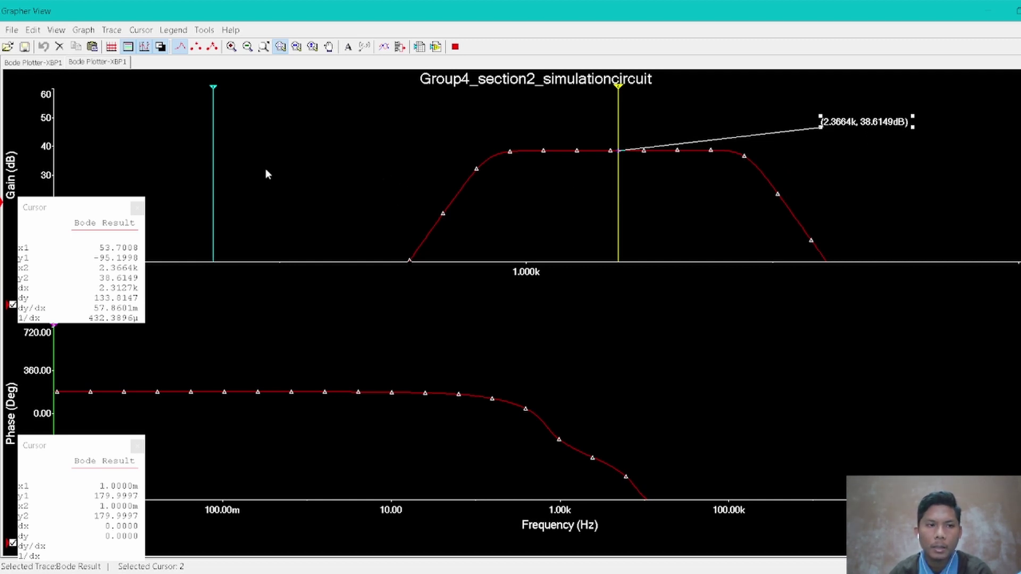
Move the cursor to 8 kHz and add a data label reading 35.5131 dB.
right_click(620, 154)
click(638, 161)
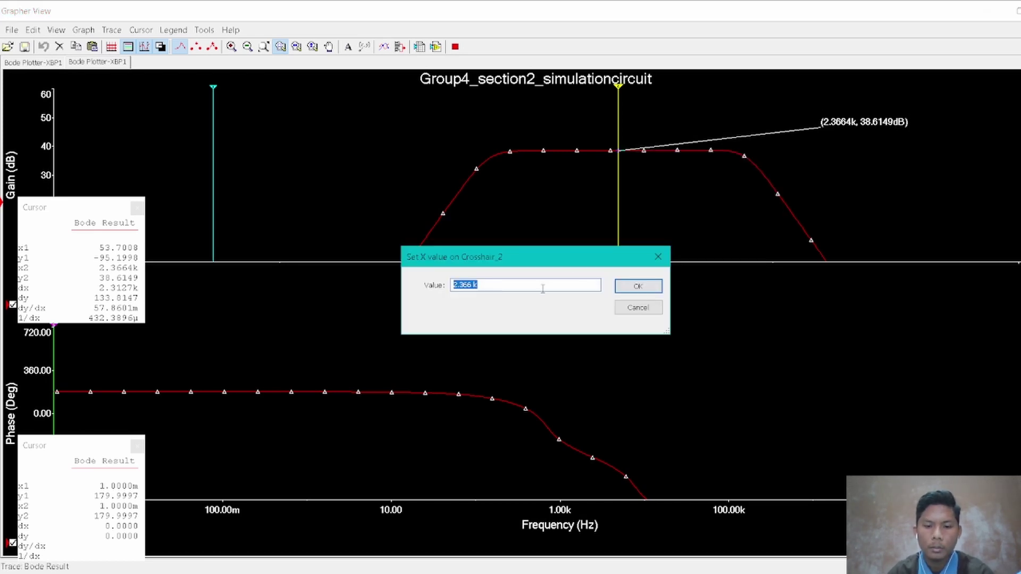
text(8k)
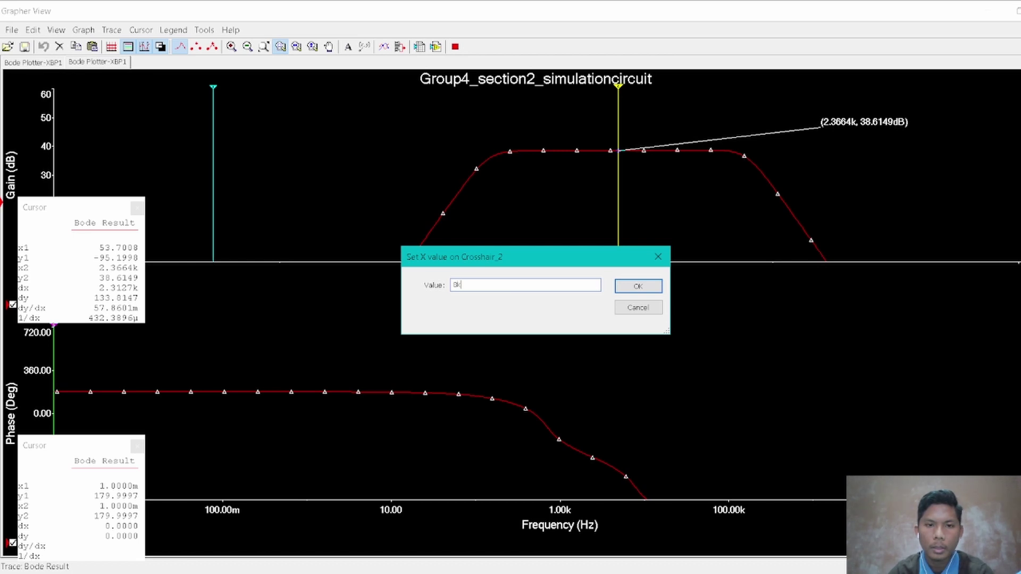
key(Return)
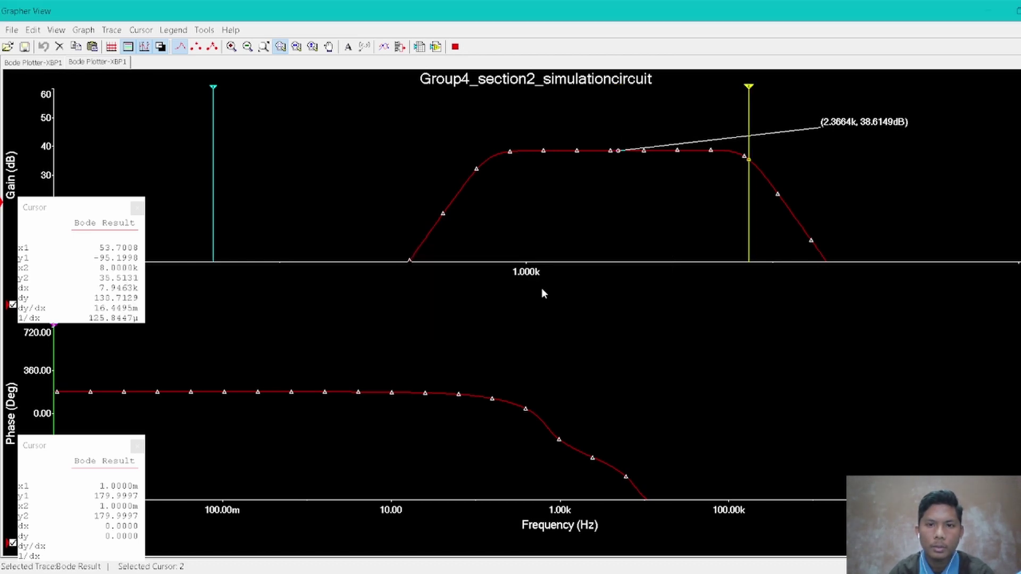
right_click(748, 213)
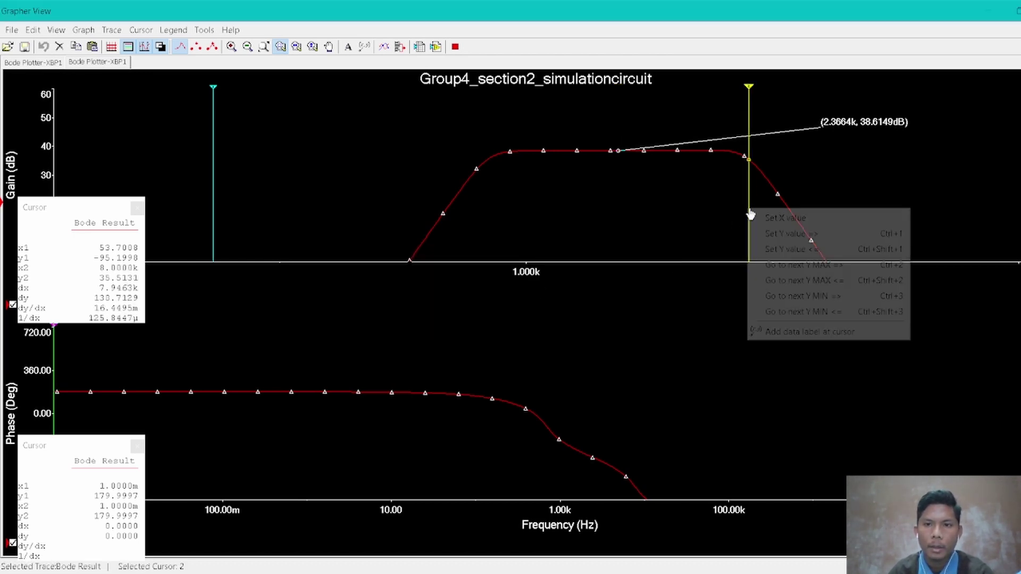
click(806, 333)
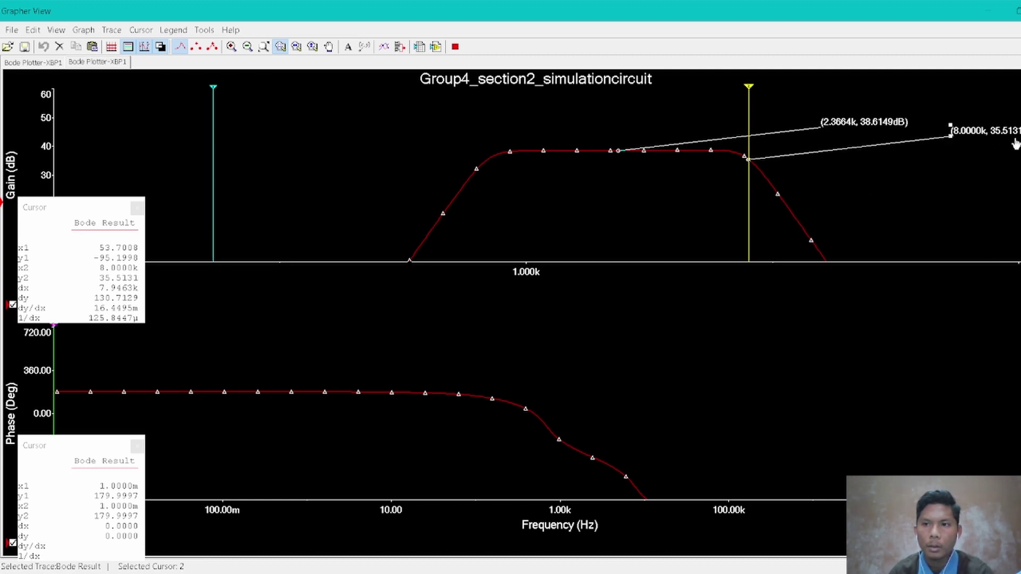
Set the first cursor's X value to 700 Hz.
right_click(212, 200)
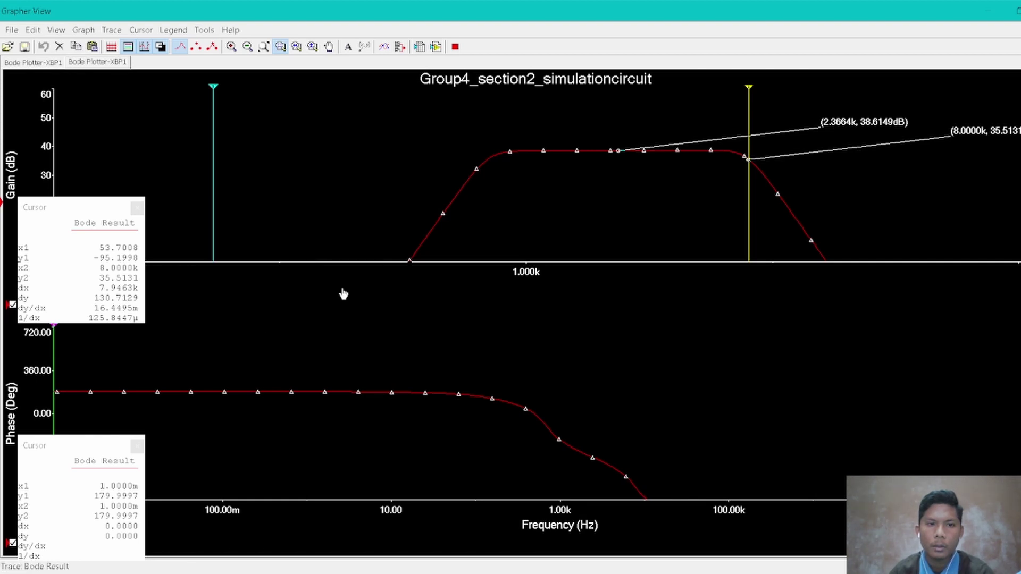
click(342, 288)
right_click(212, 188)
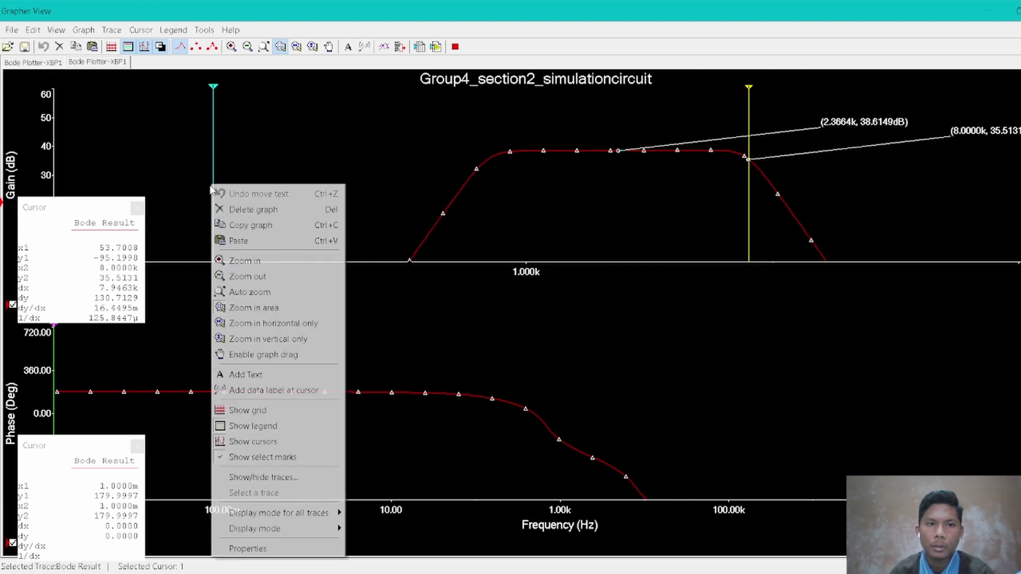
click(215, 175)
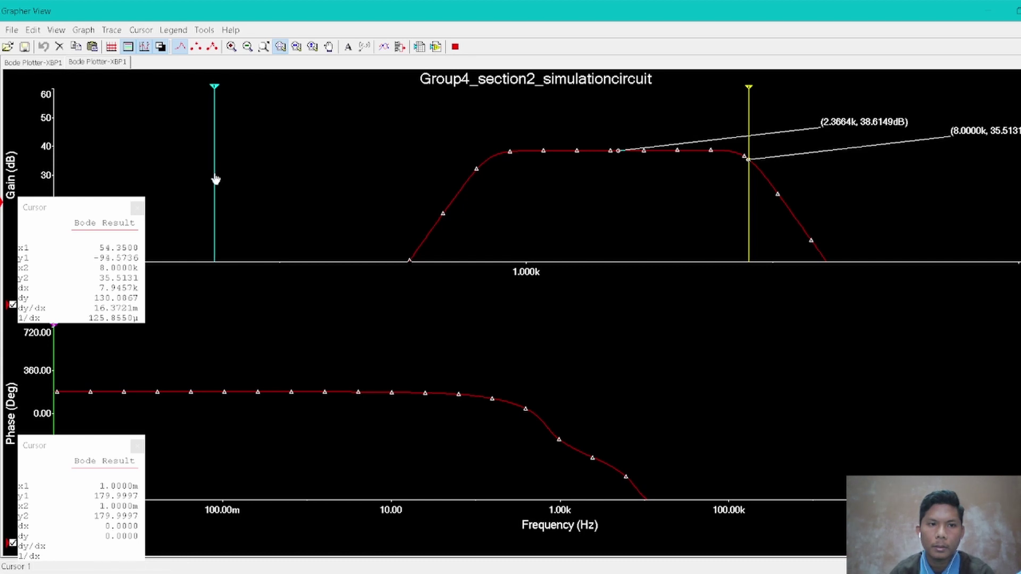
right_click(215, 174)
click(292, 184)
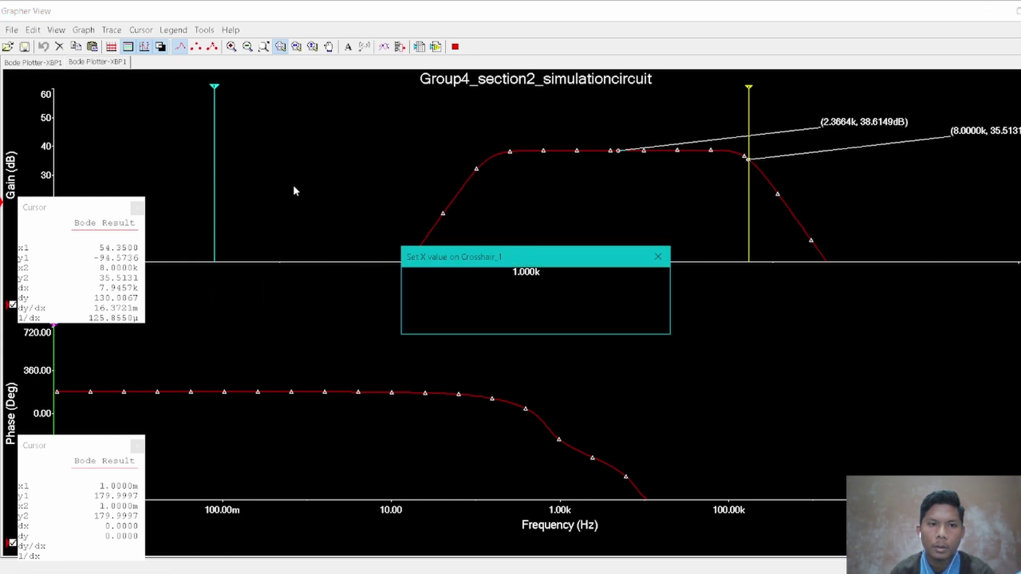
text(77)
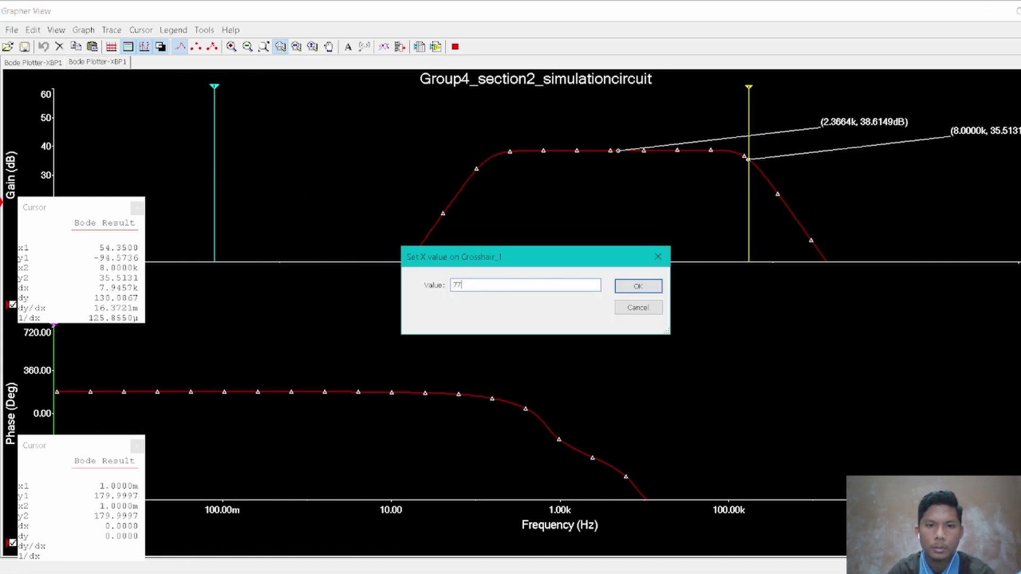
key(BackSpace)
text(00)
key(Return)
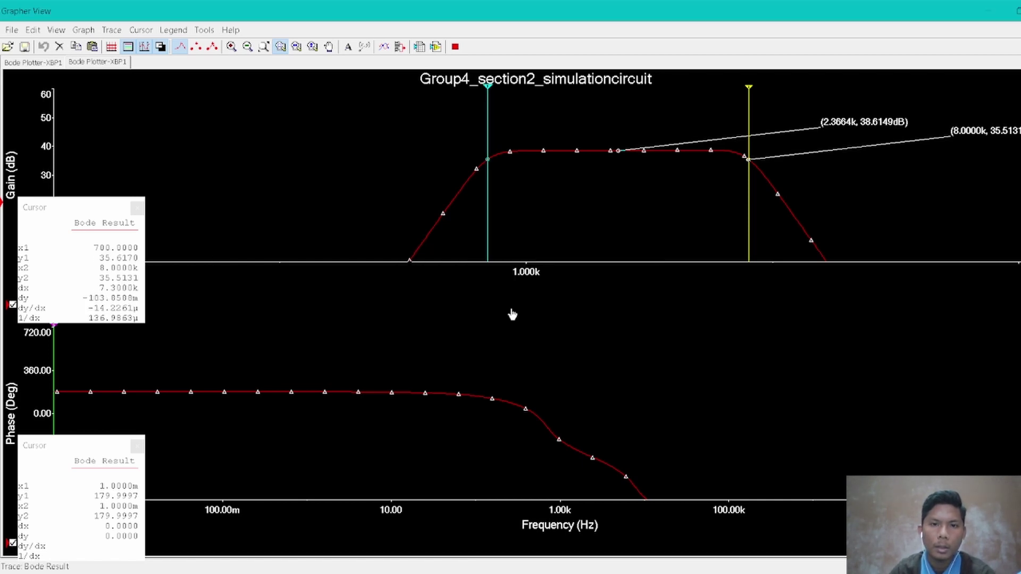
Add a data label at 700 Hz (35.6170 dB) and move it beside the cyan cursor line.
right_click(489, 258)
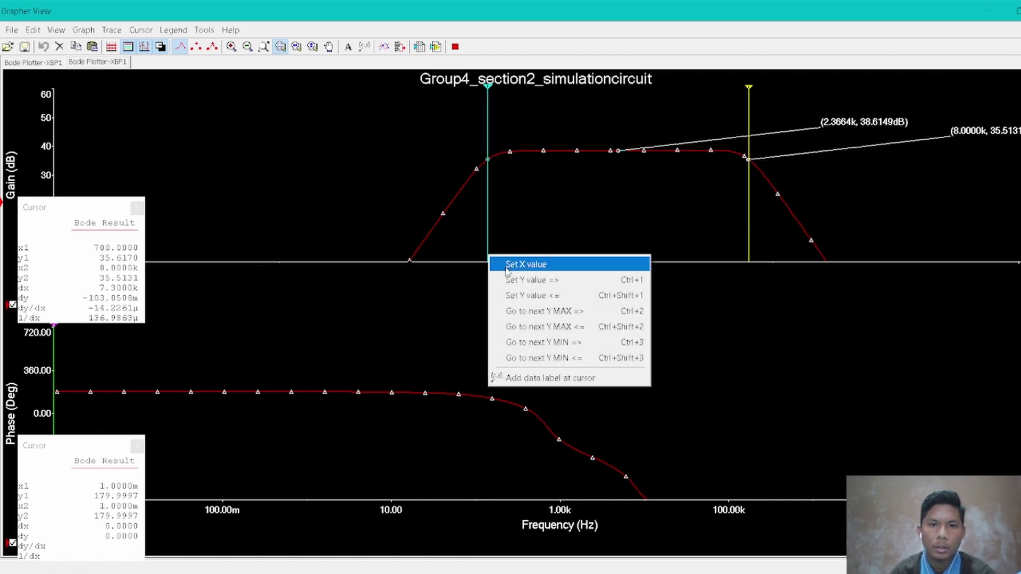
click(519, 377)
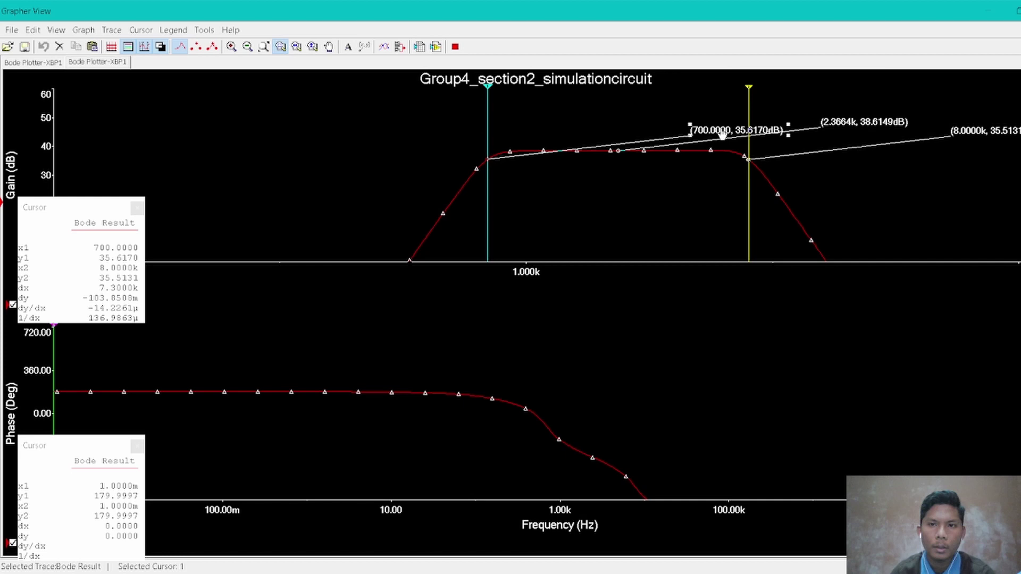
drag(722, 135, 531, 116)
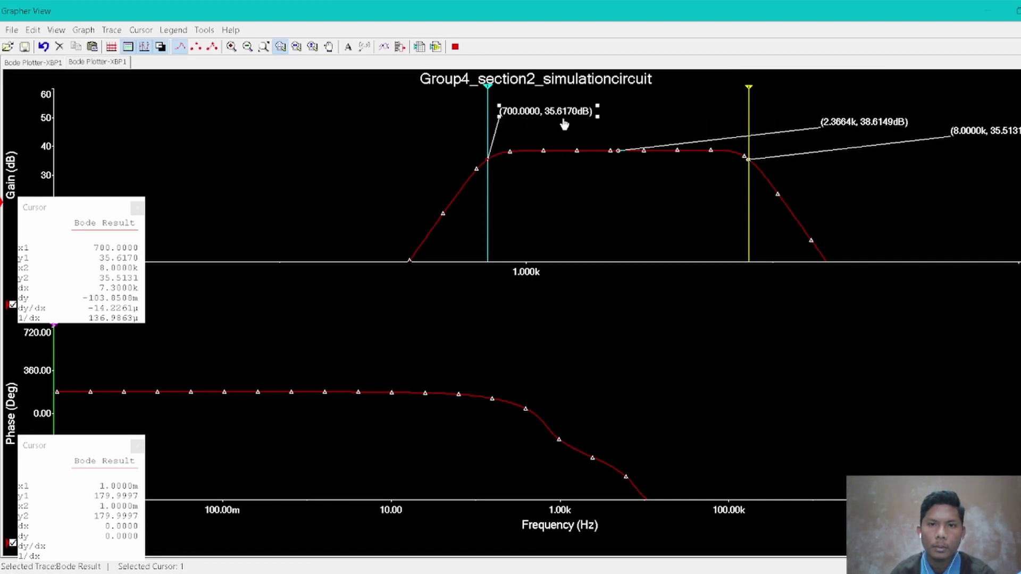